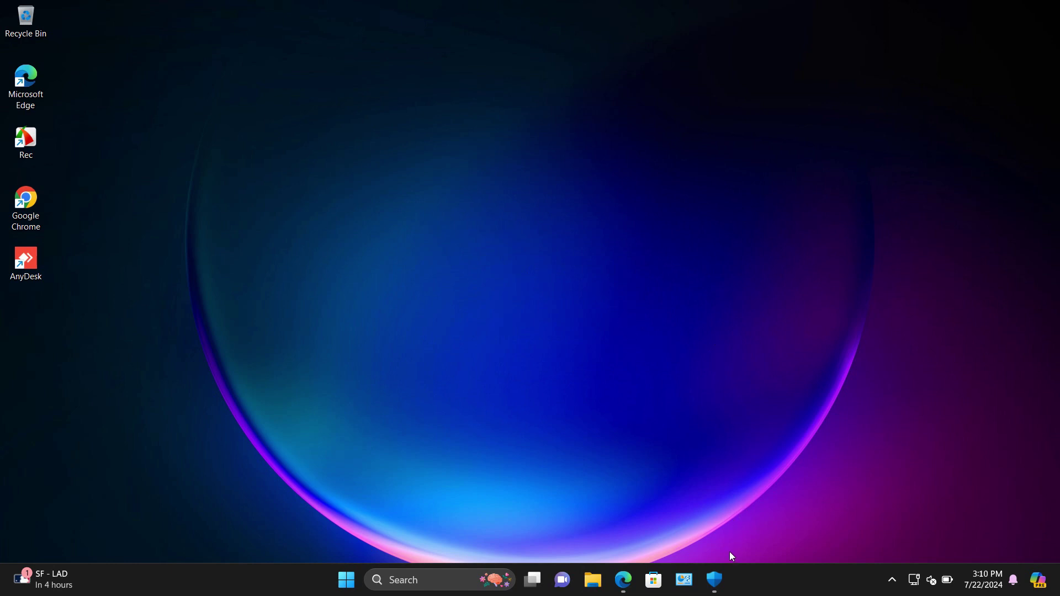
Step: Review the virus and threat protection settings in Windows Security, from real-time protection to Tamper Protection, and minimize the window
left_click(717, 579)
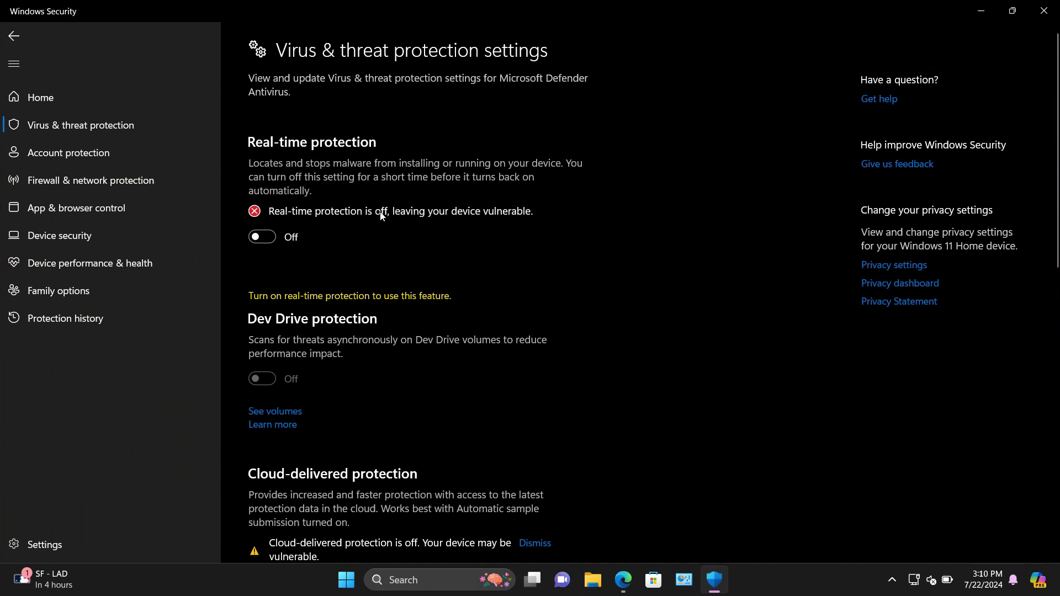
scroll(438, 323, "down", 7)
scroll(437, 323, "down", 3)
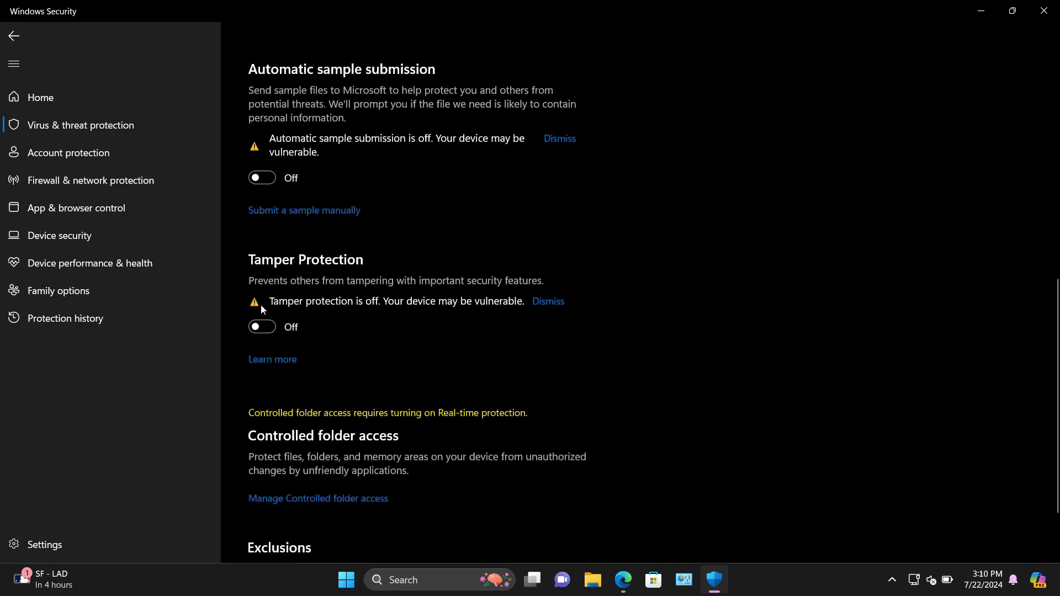
scroll(324, 298, "up", 10)
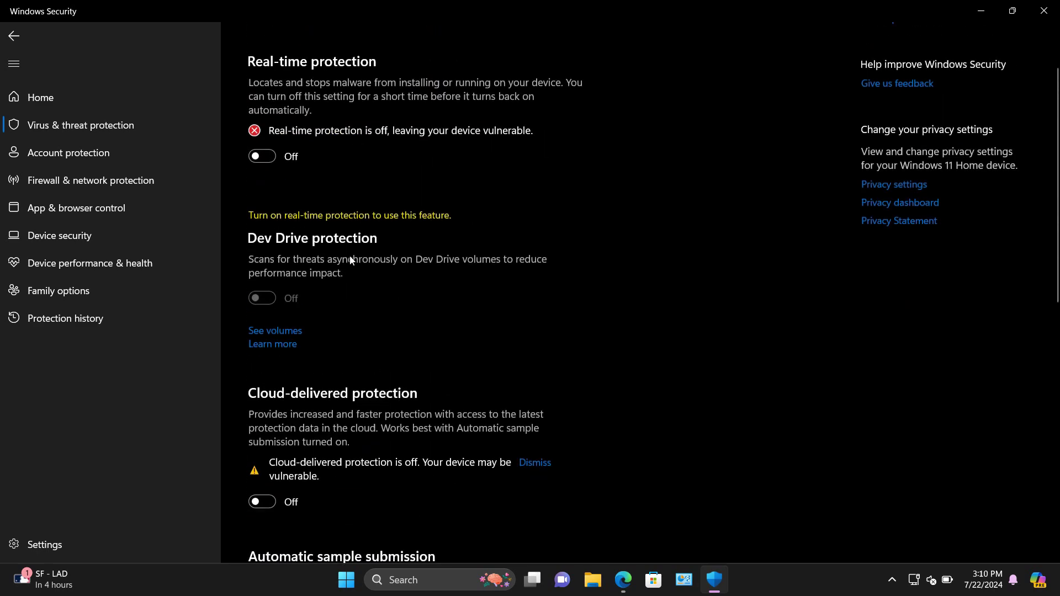
left_click(978, 16)
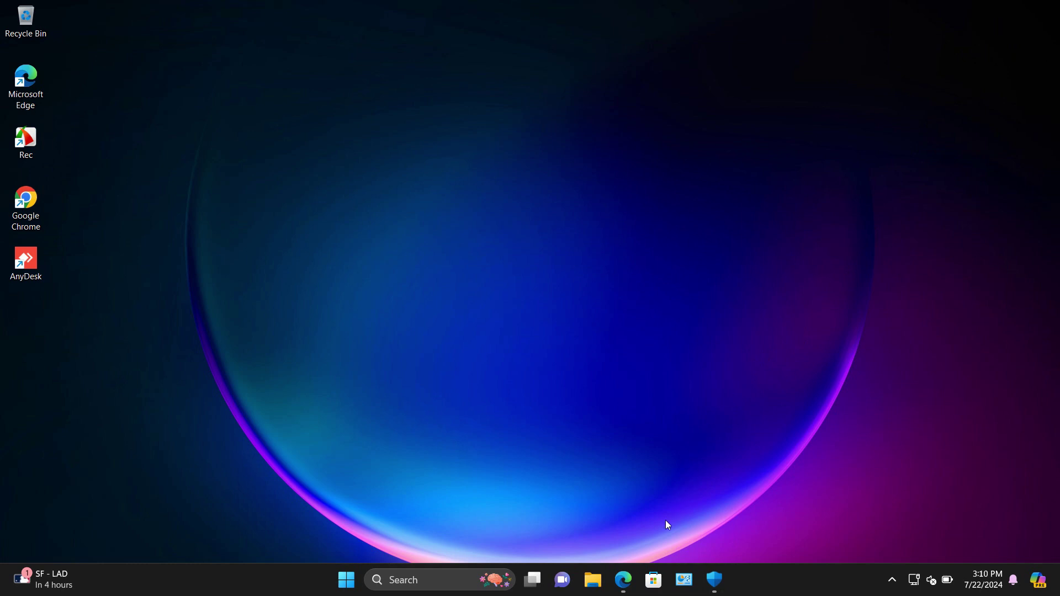
Step: Switch to Edge and download the Epson L3210 resetter ZIP via Server 1 with pCloud's direct download
left_click(624, 580)
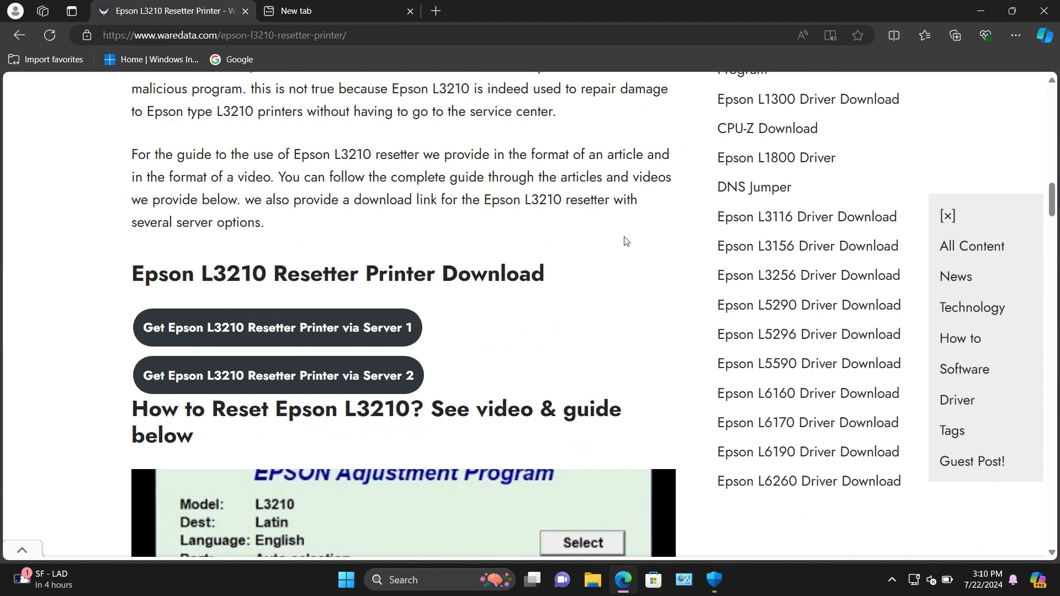
left_click(361, 339)
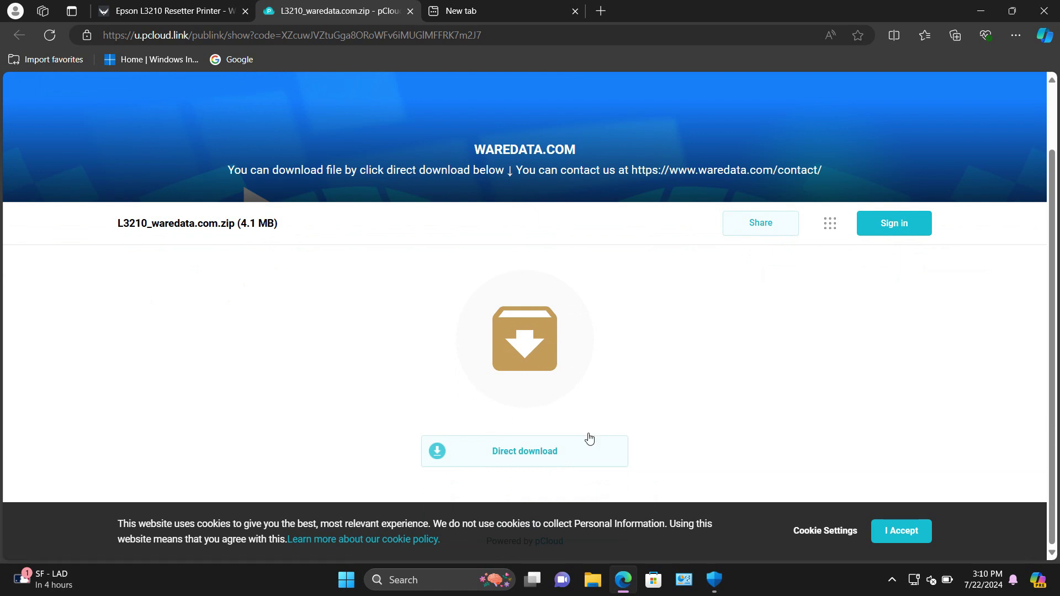
left_click(568, 450)
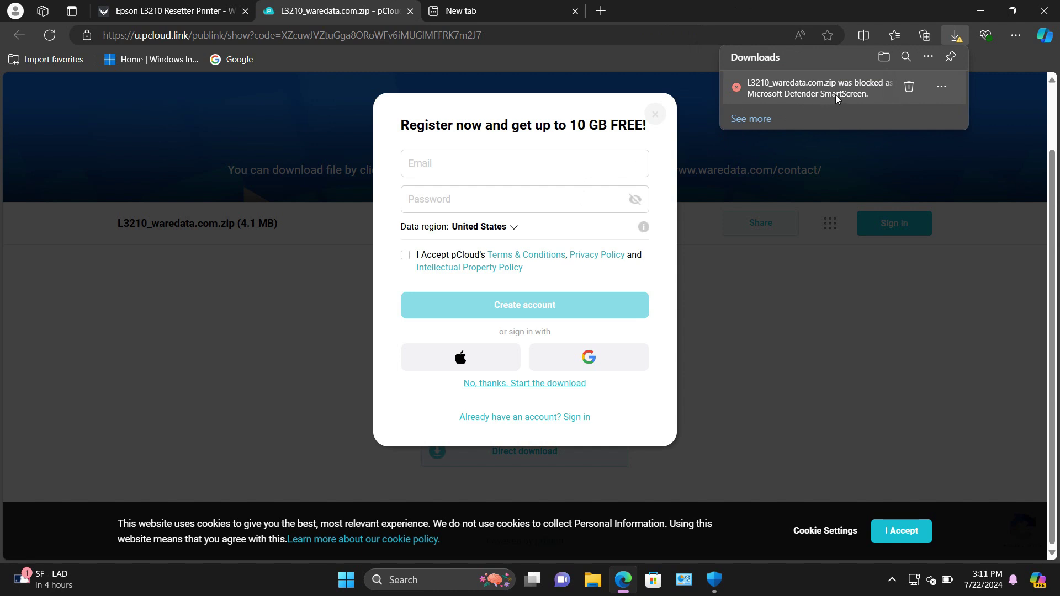
Step: Keep the blocked L3210_waredata.com.zip download despite the SmartScreen warning and show it in its folder
left_click(949, 88)
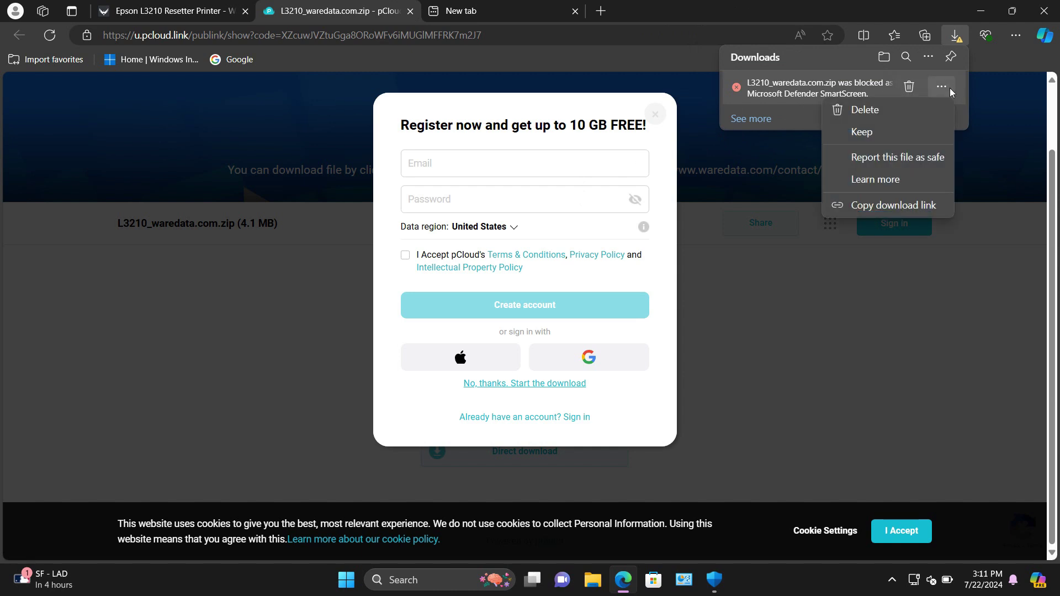
left_click(910, 131)
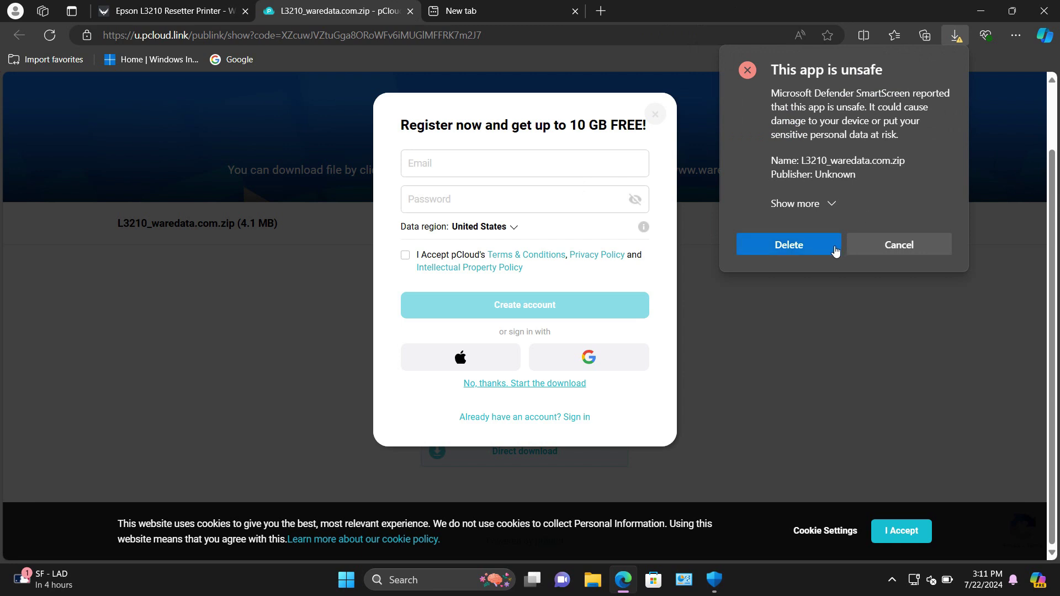
left_click(827, 203)
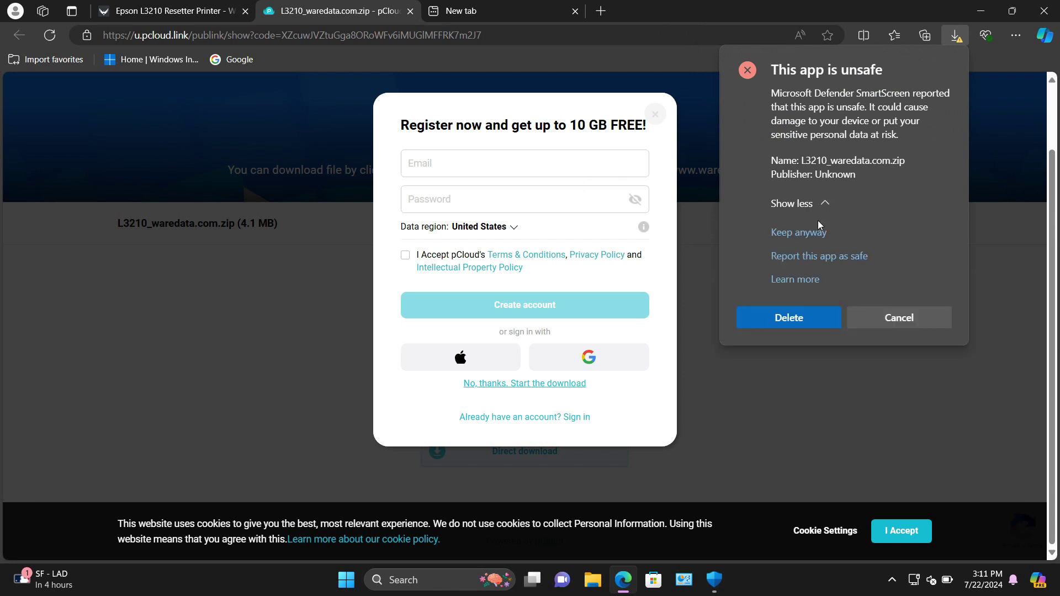
left_click(818, 230)
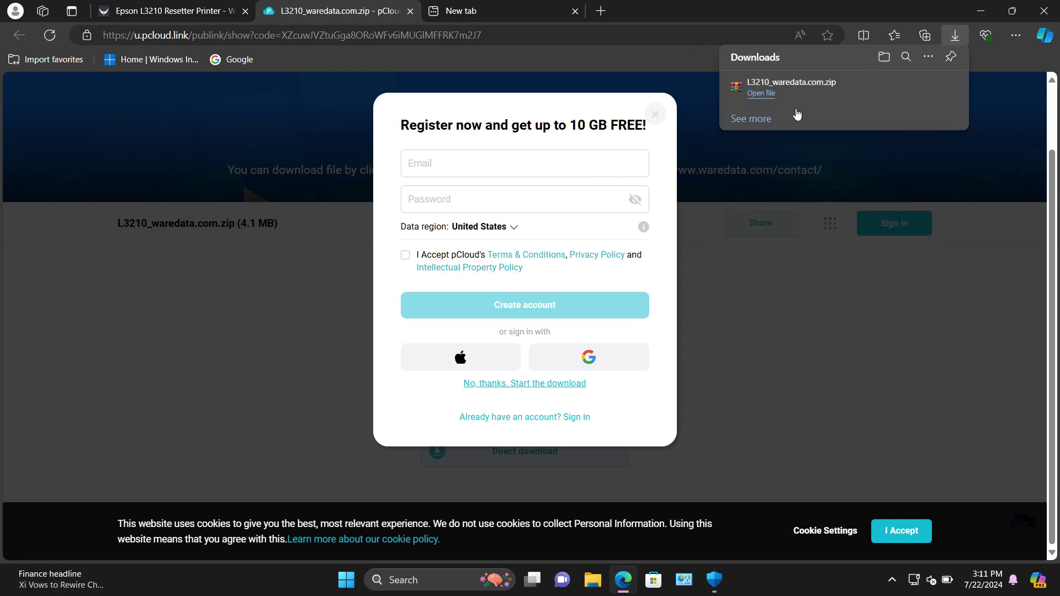
left_click(901, 88)
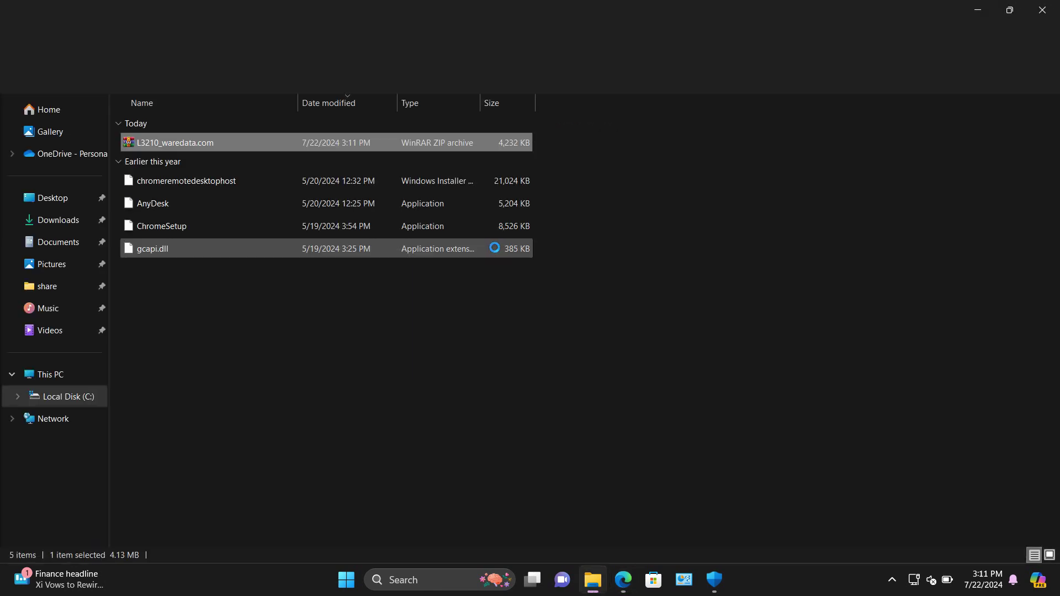
Step: Extract the ZIP archive with WinRAR to "L3210_waredata.com\" and open the extracted folder's inner L3210_waredata.com folder
right_click(325, 144)
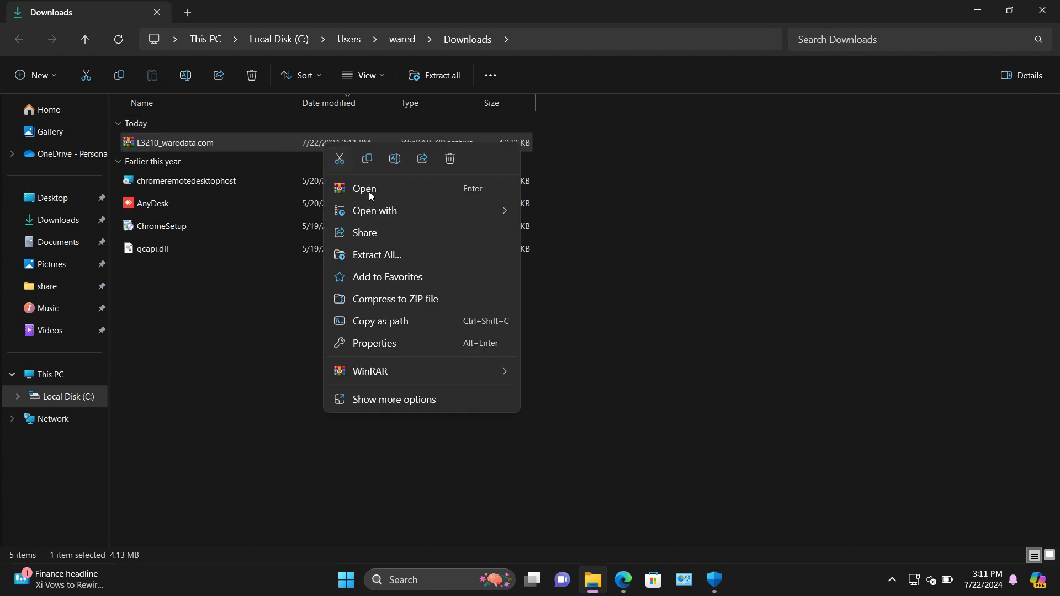
mouse_move(453, 377)
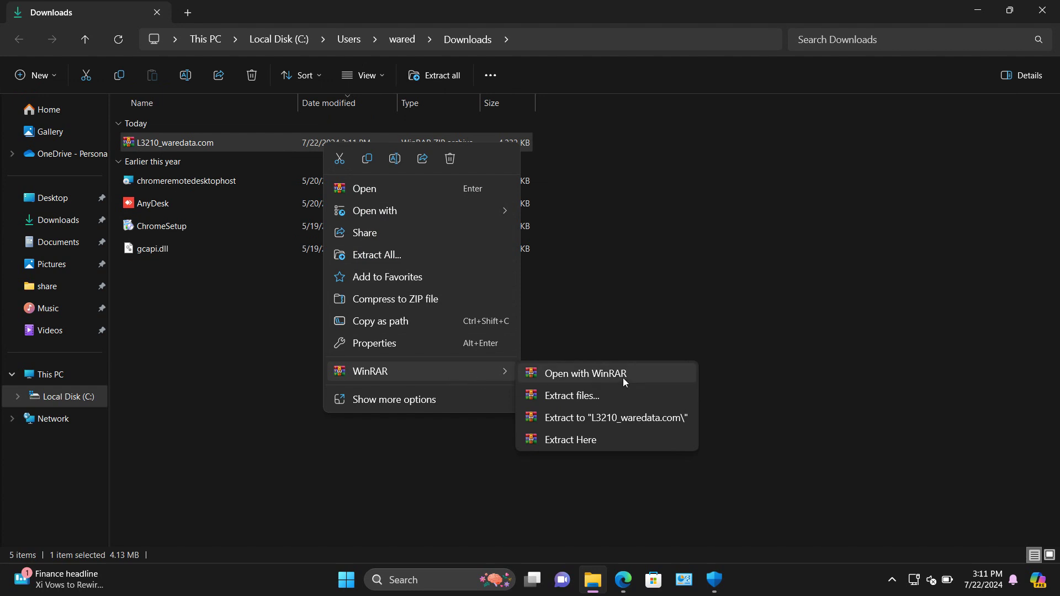
left_click(628, 420)
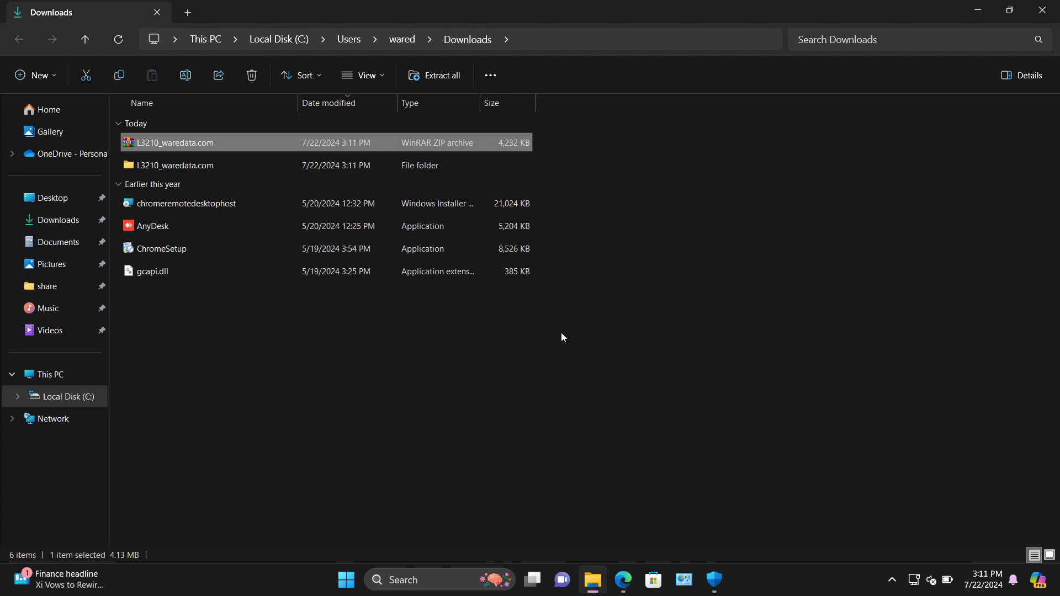
left_click(223, 172)
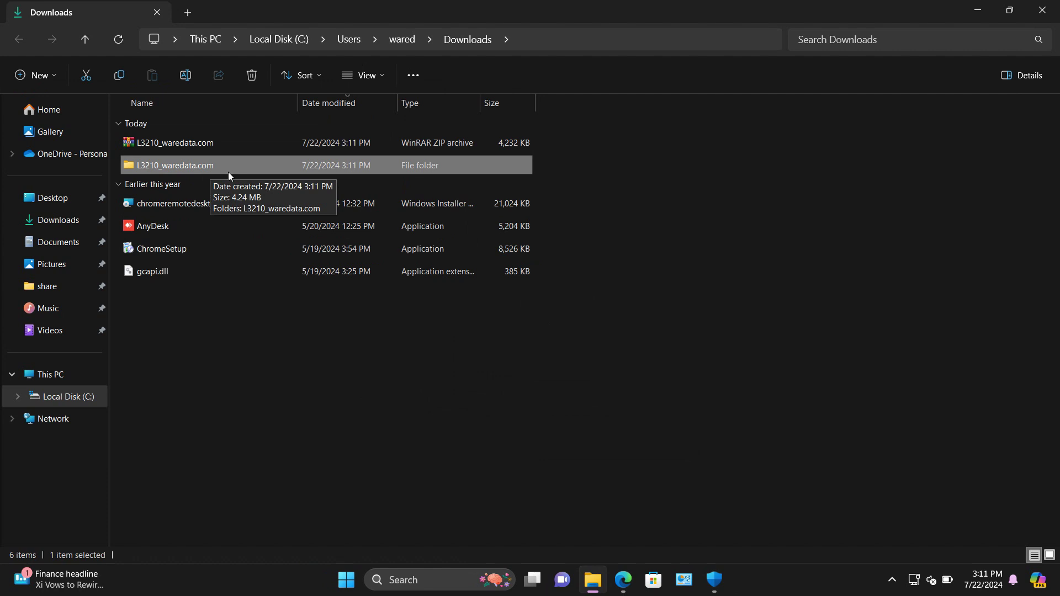
double_click(228, 172)
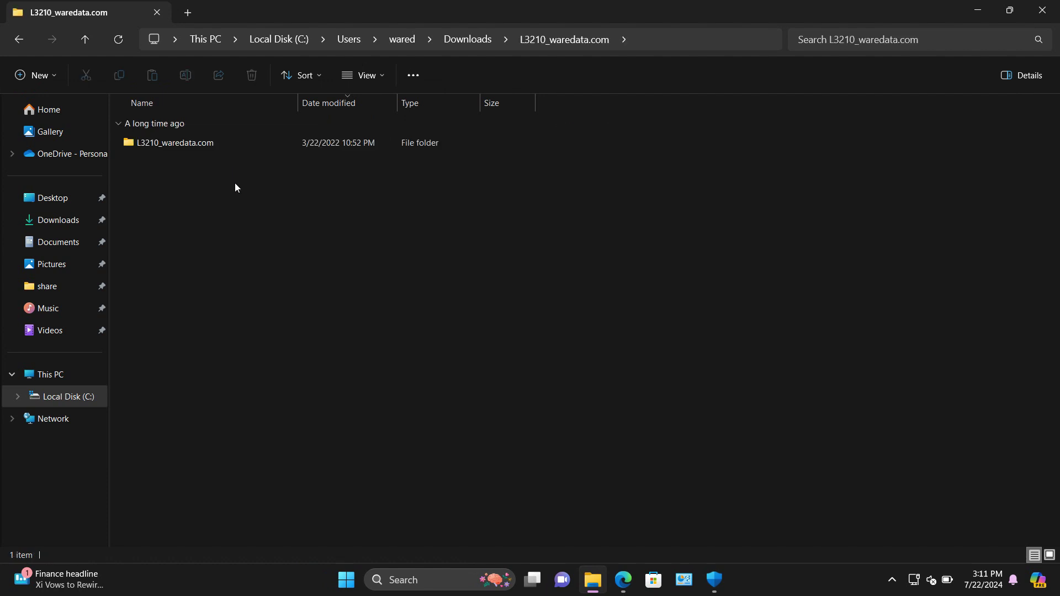
double_click(234, 144)
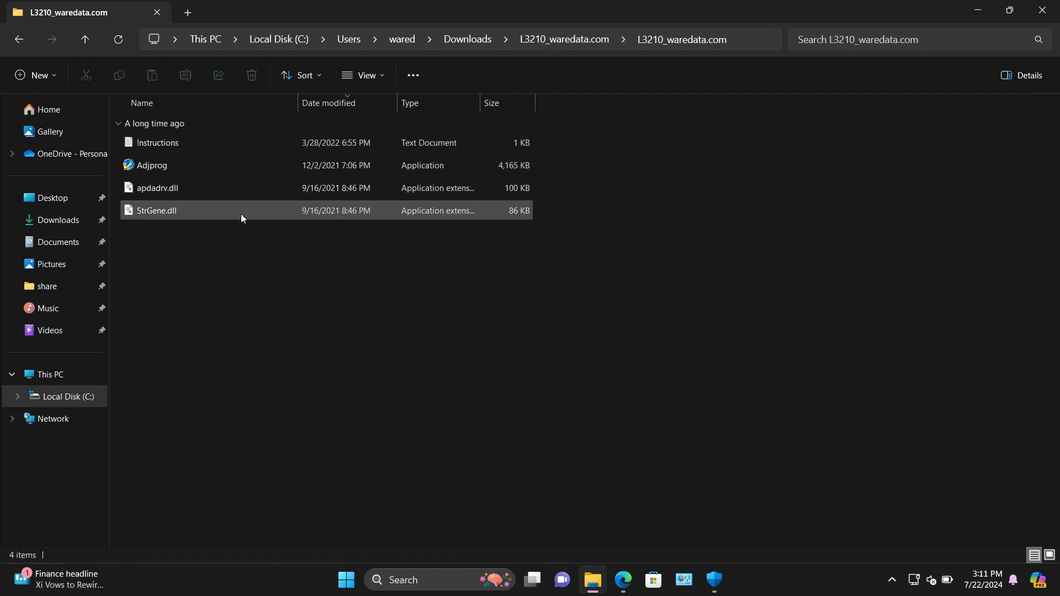
Step: Copy the program password from the !nstructions text file and close the file
double_click(237, 146)
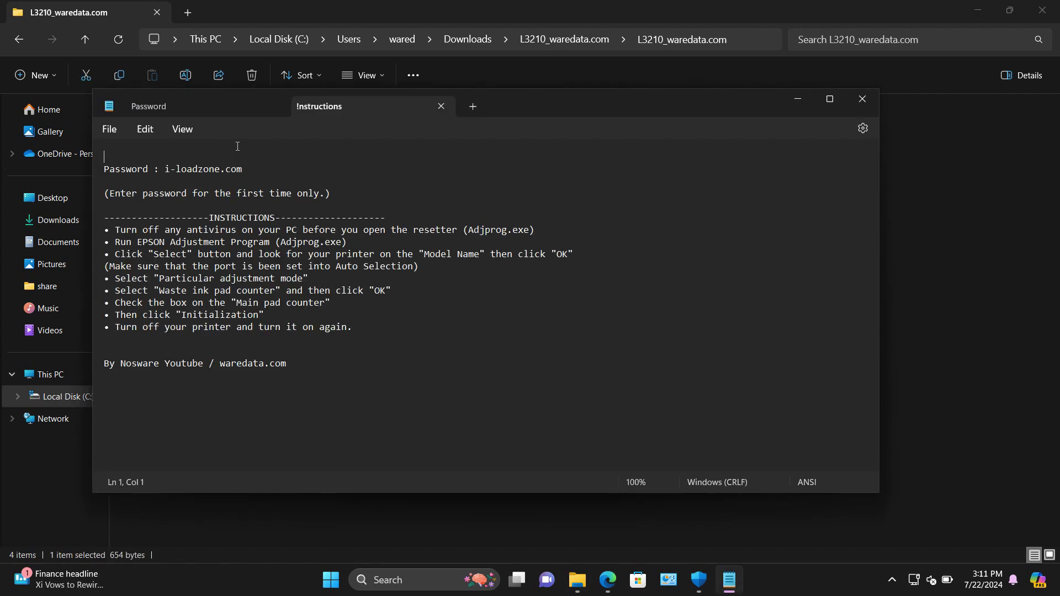
left_click_drag(272, 171, 166, 172)
right_click(168, 170)
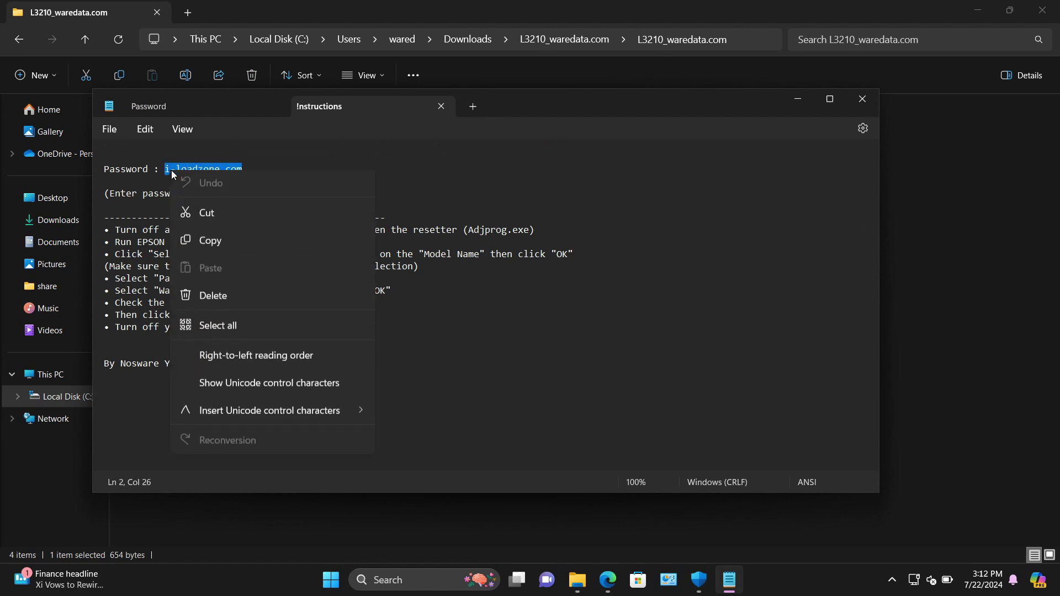
left_click(242, 241)
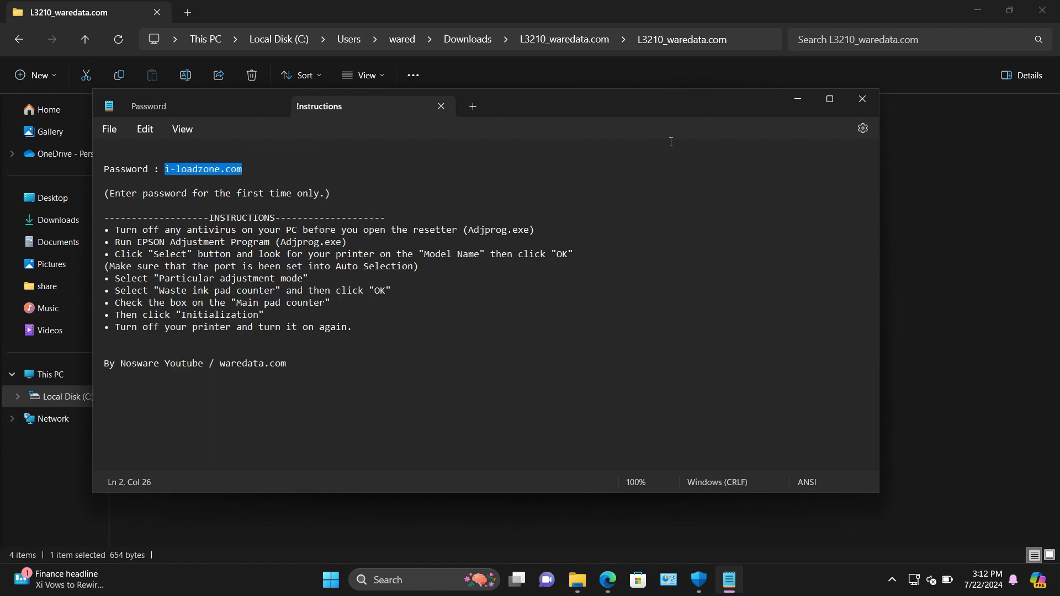
left_click(858, 108)
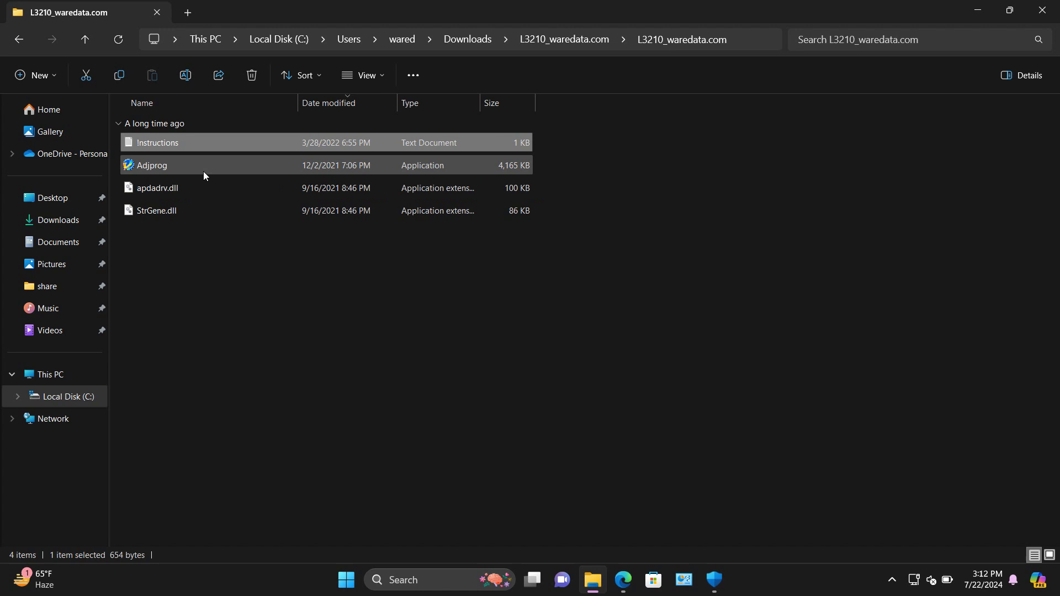
Step: Launch Adjprog and unlock it by pasting the copied password into the password field
left_click(203, 172)
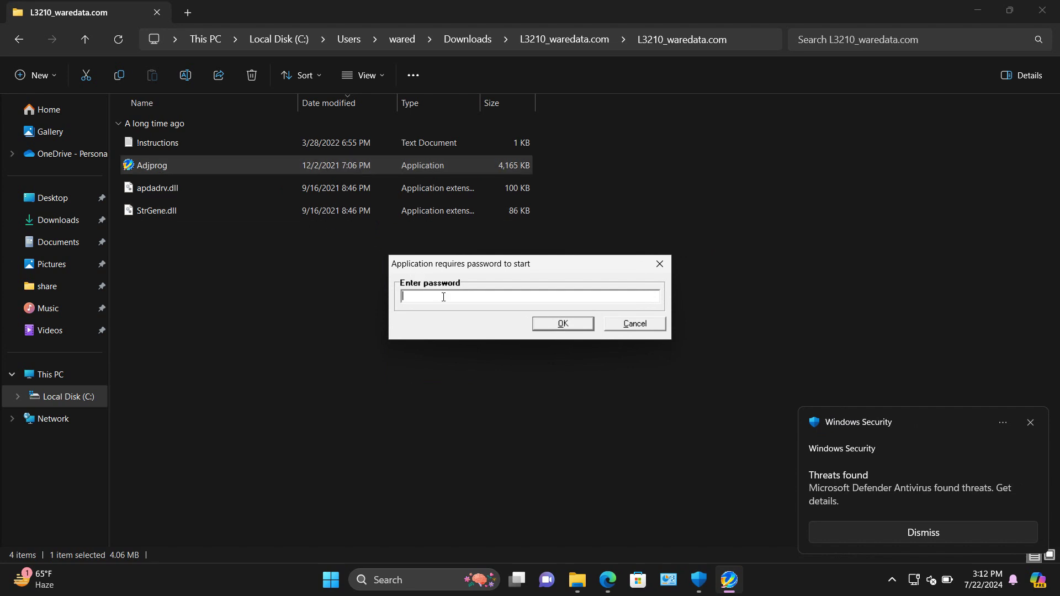
key("ctrl+v")
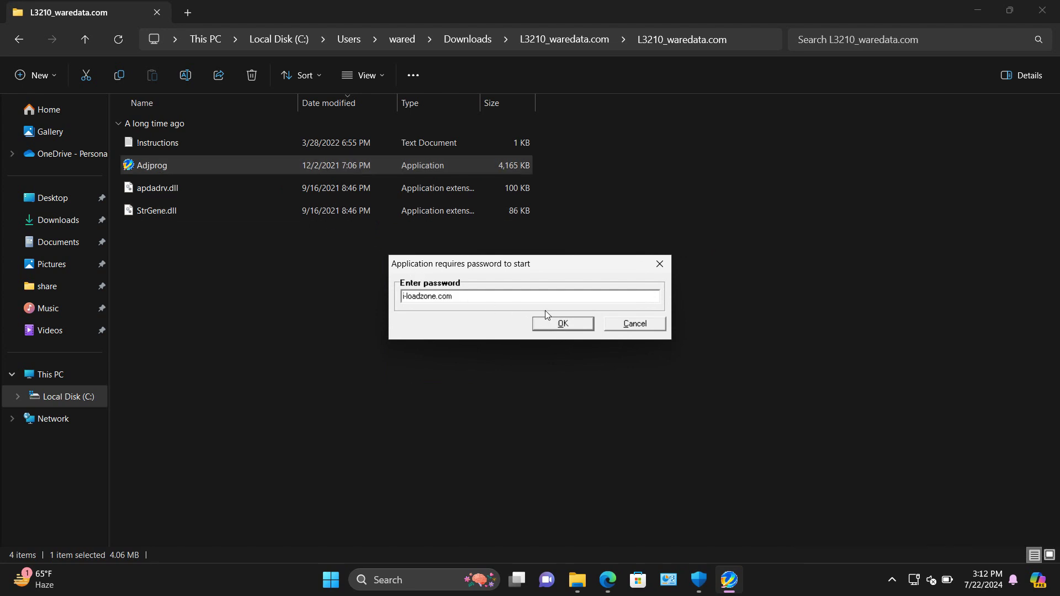
left_click(561, 324)
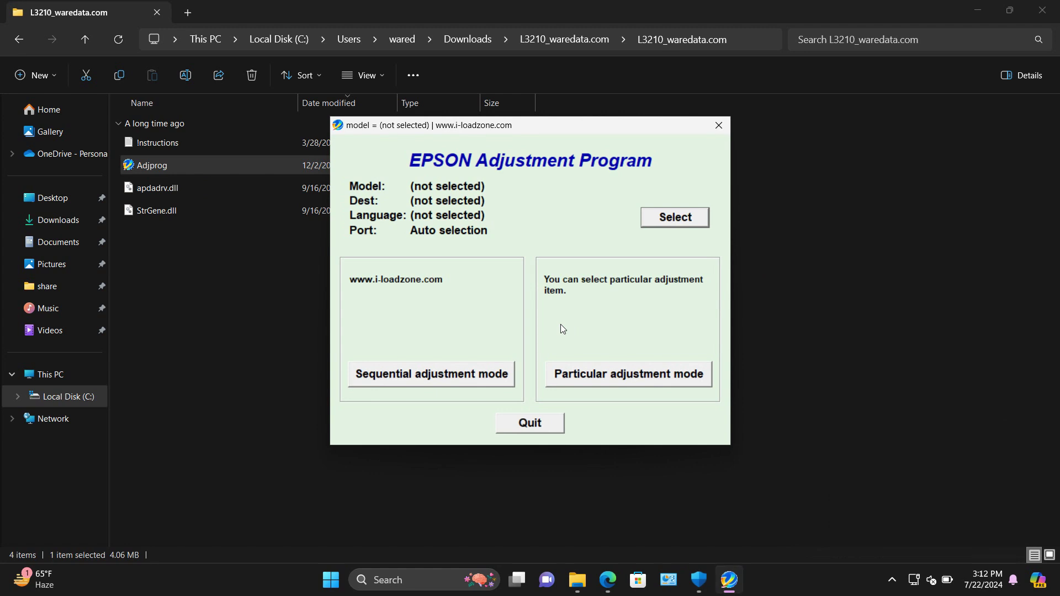
Step: Set the printer model to L3210 with the port on Auto selection
left_click(663, 220)
left_click(665, 251)
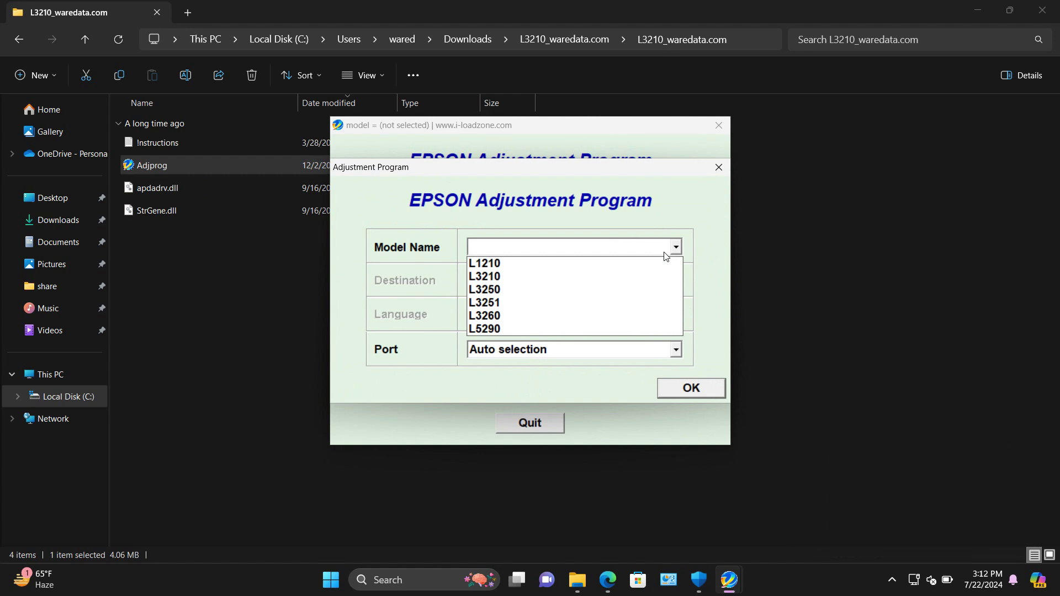
left_click(636, 283)
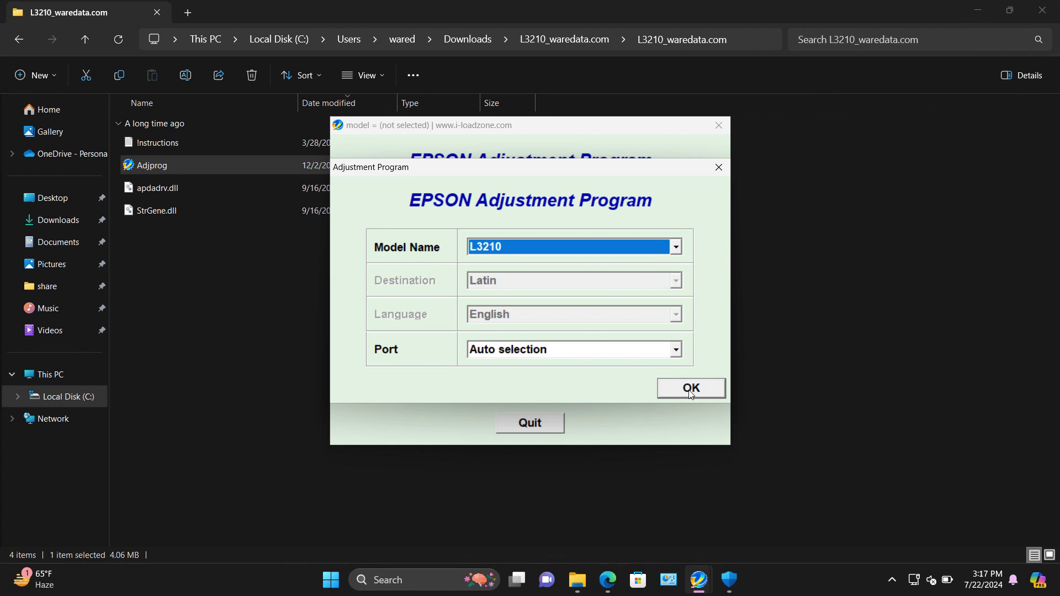
left_click(690, 389)
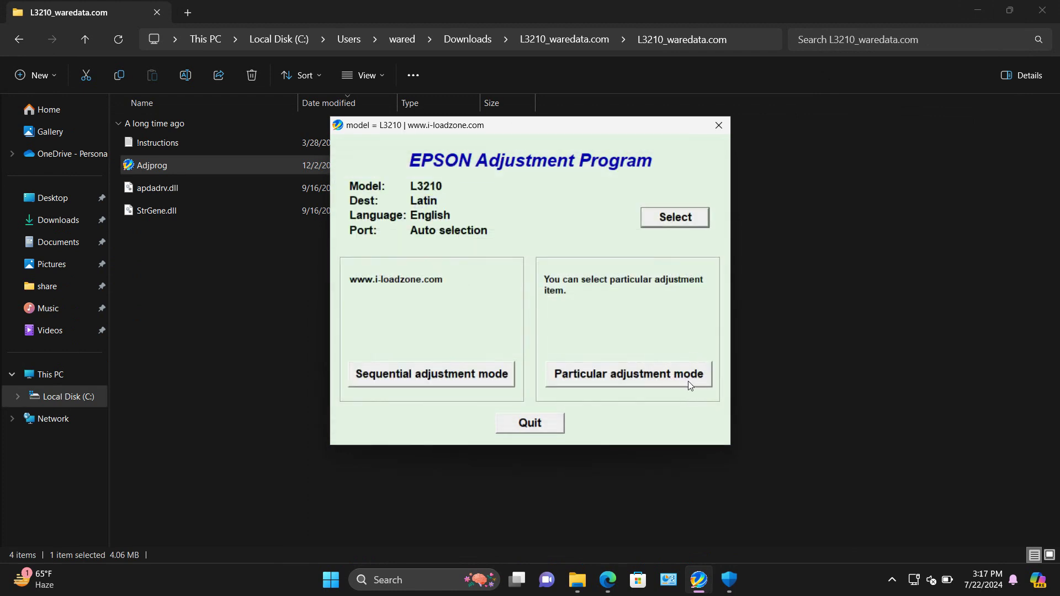
Step: Enter Particular adjustment mode and open the Waste ink pad counter item from the maintenance list
left_click(691, 381)
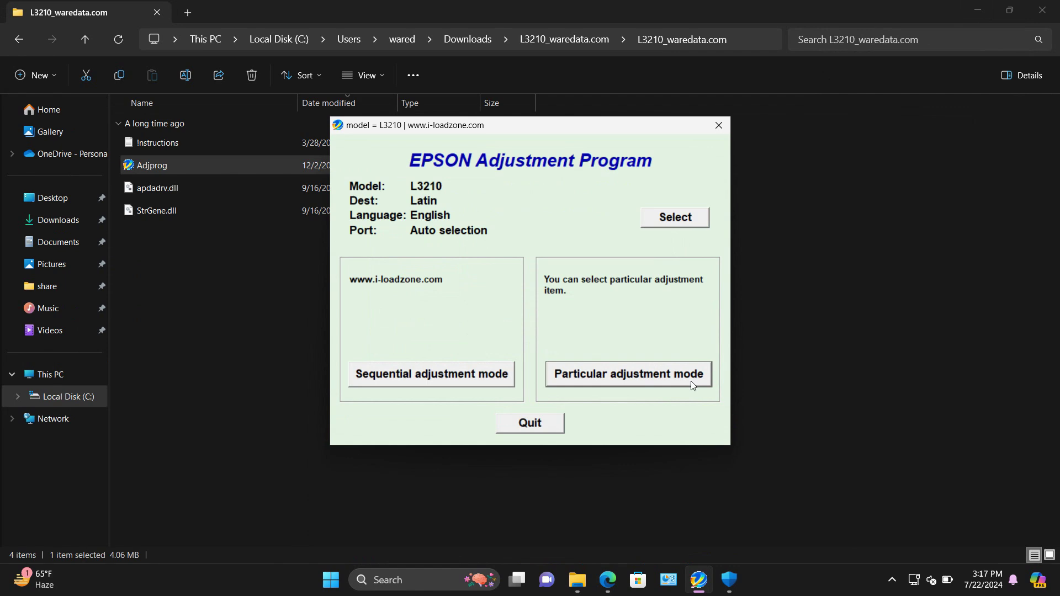
scroll(530, 287, "down", 3)
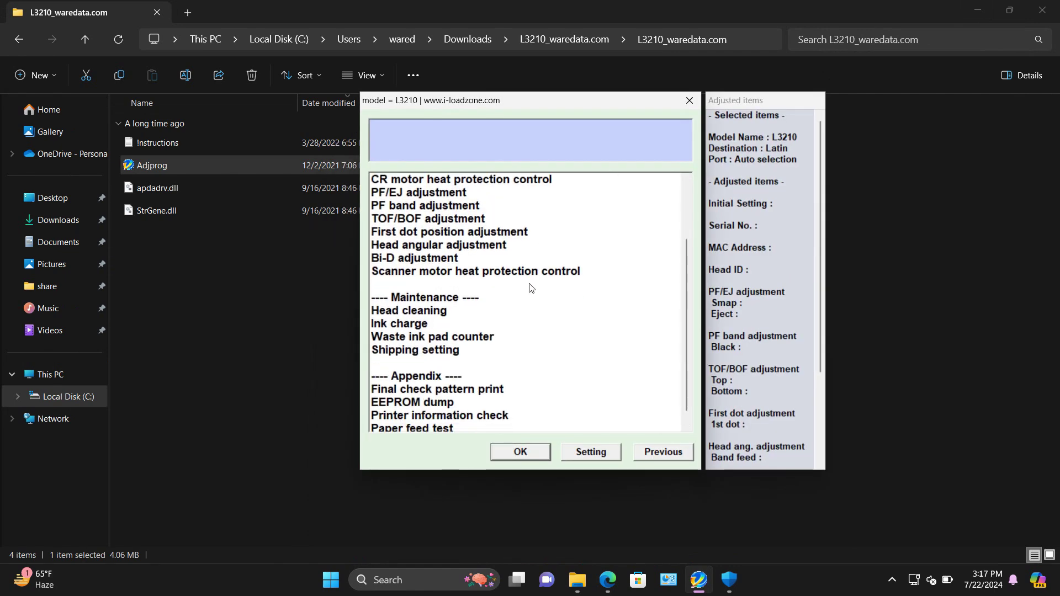
left_click(486, 336)
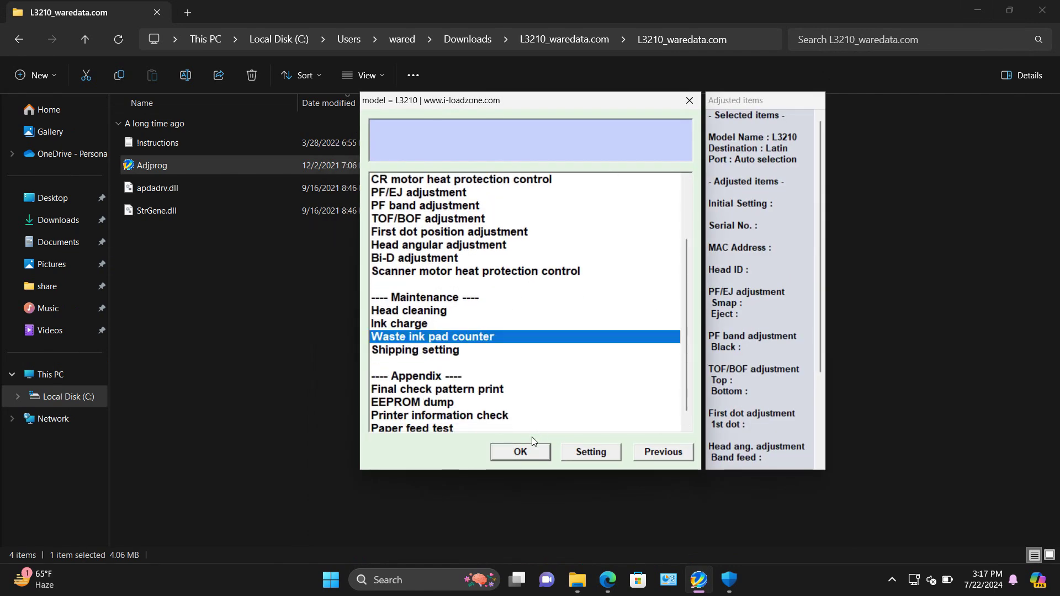
left_click(530, 453)
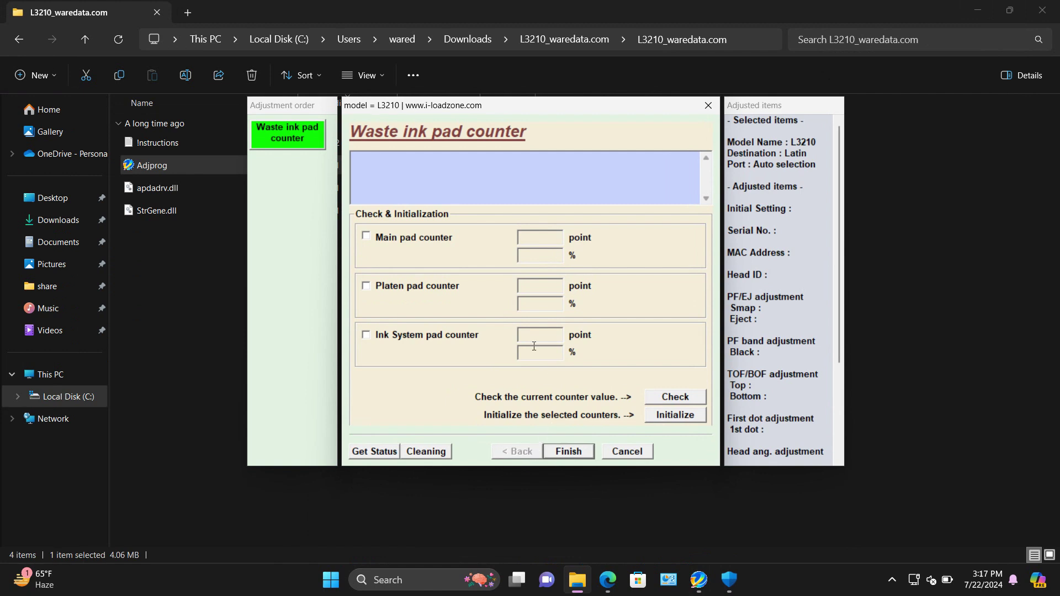
Step: Select the main pad counter, finish the waste ink pad counter adjustment and return to the program's main window
left_click(370, 237)
left_click(577, 451)
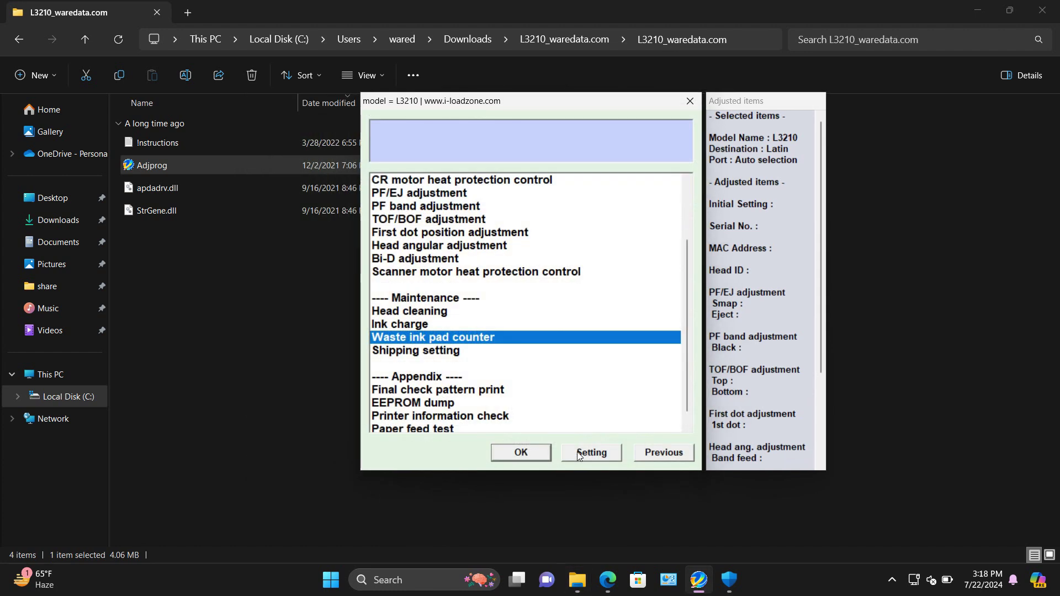
left_click(690, 102)
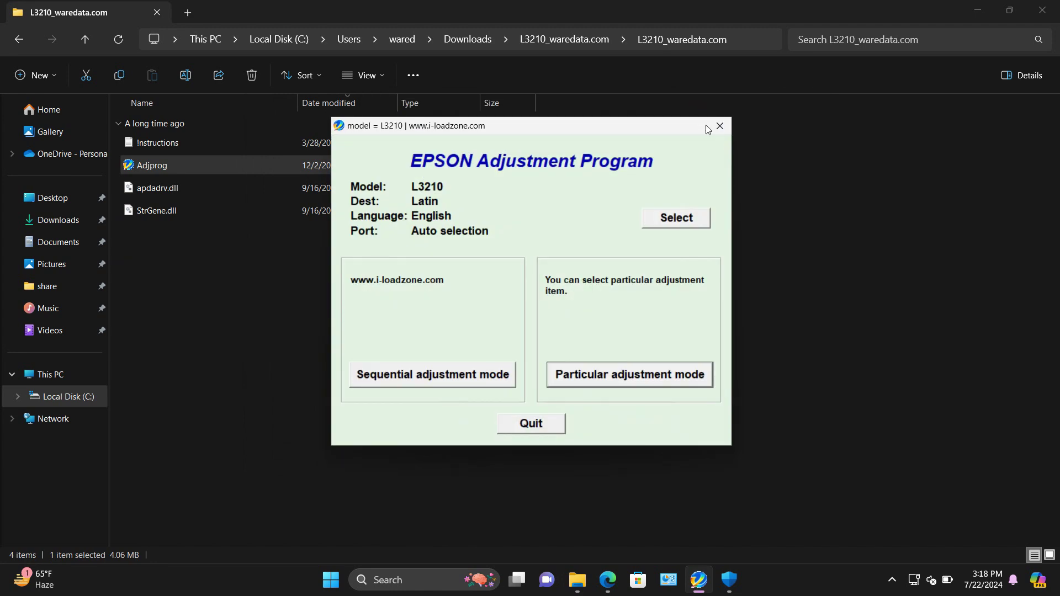